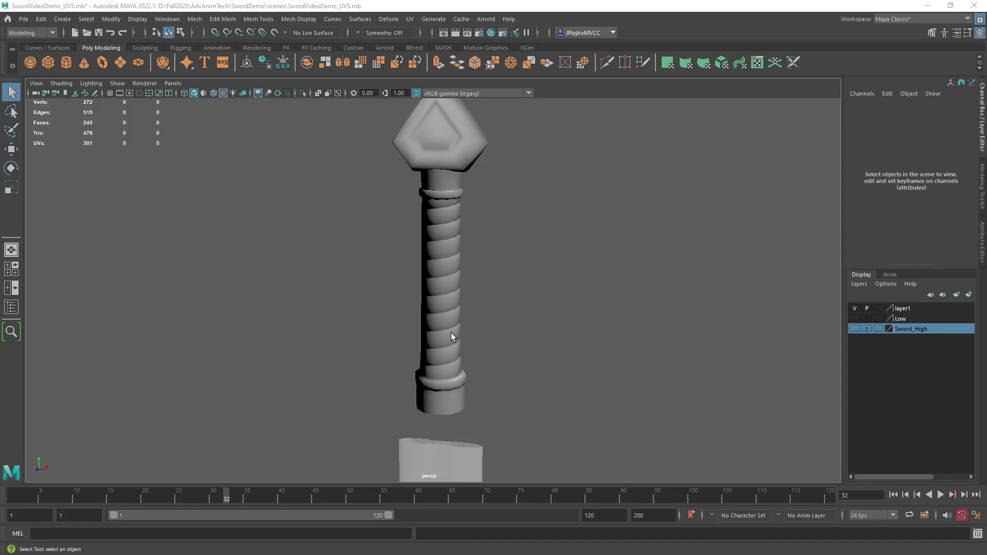
- Examine the shading of the sword handle and its twisted grip from several angles, with the mesh selected and deselected
{"action": "left_click", "coordinate": [431, 233]}
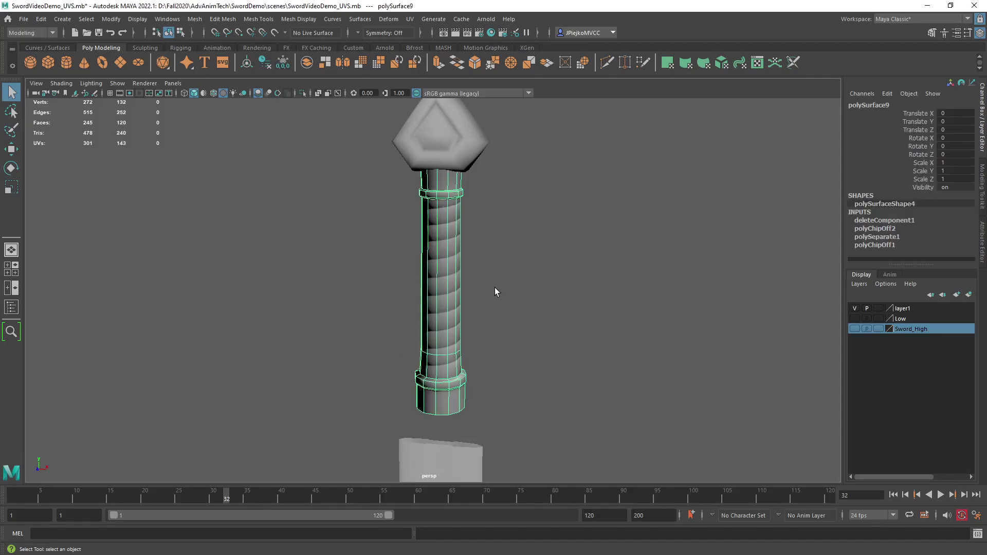
{"action": "left_click", "coordinate": [510, 281]}
{"action": "left_click_drag", "start_coordinate": [510, 281], "coordinate": [433, 360], "text": "alt"}
{"action": "scroll", "coordinate": [577, 432], "scroll_direction": "up", "scroll_amount": 2}
{"action": "left_click_drag", "start_coordinate": [577, 432], "coordinate": [348, 381], "text": "alt"}
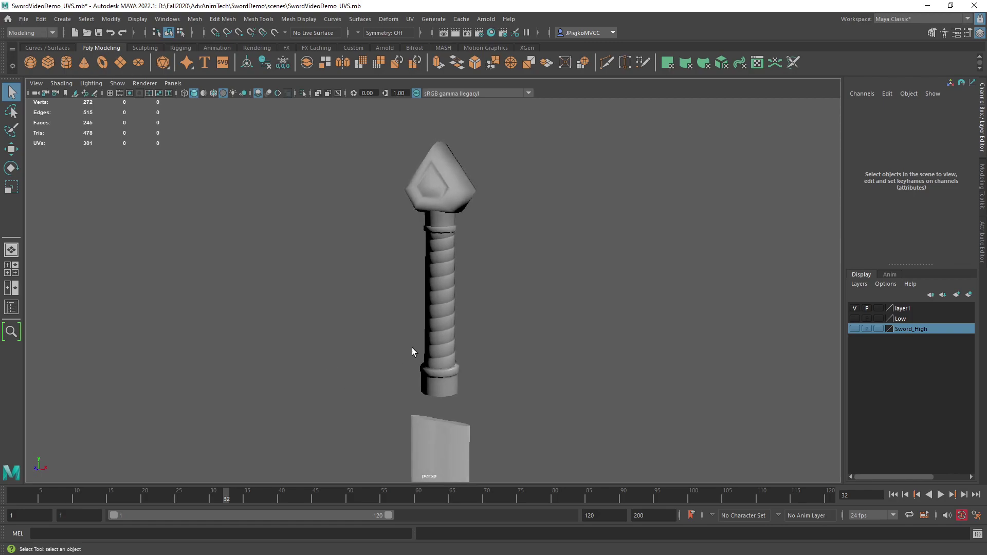
{"action": "left_click", "coordinate": [431, 313]}
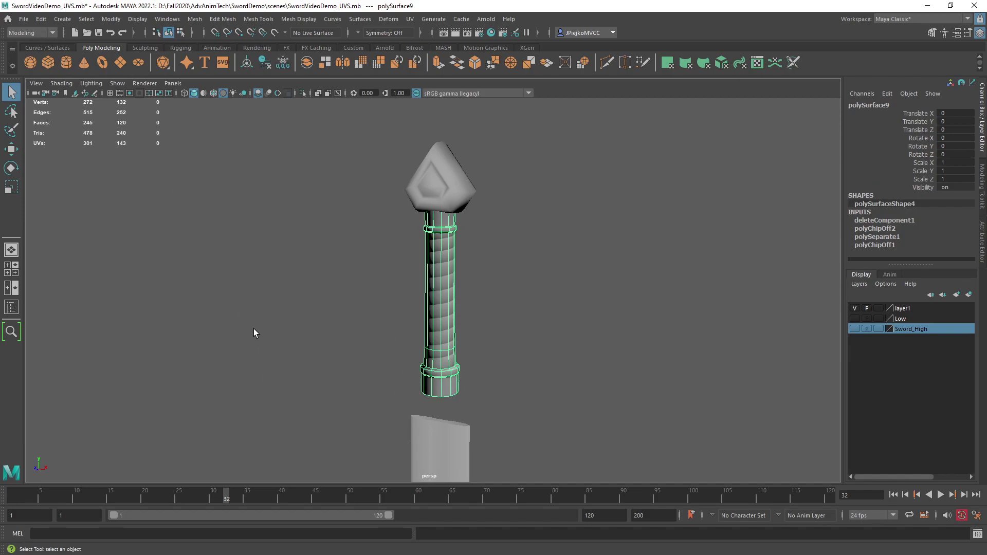
{"action": "left_click_drag", "start_coordinate": [244, 357], "coordinate": [462, 324], "text": "alt"}
{"action": "left_click", "coordinate": [264, 353]}
{"action": "left_click", "coordinate": [461, 323]}
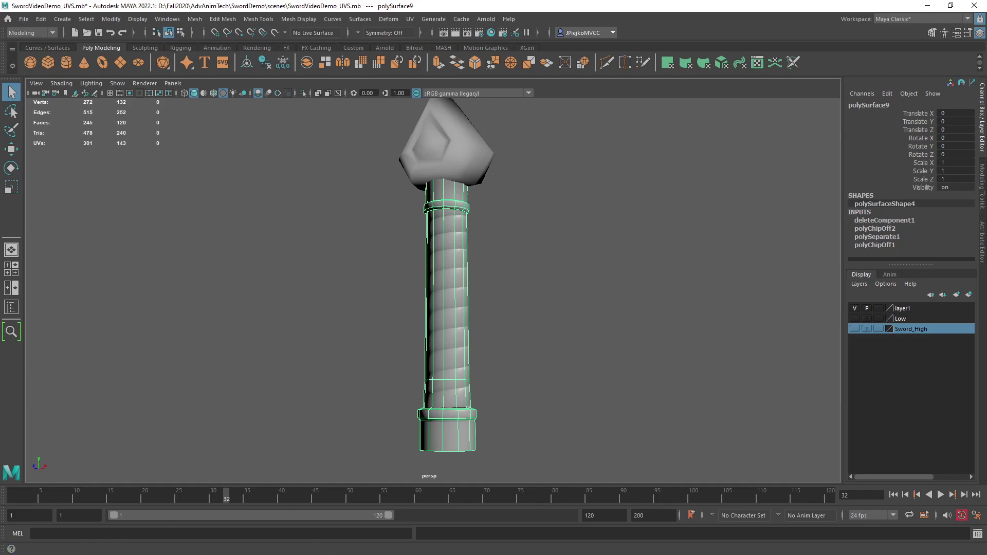
{"action": "left_click", "coordinate": [223, 311]}
{"action": "left_click_drag", "start_coordinate": [223, 311], "coordinate": [270, 318], "text": "alt"}
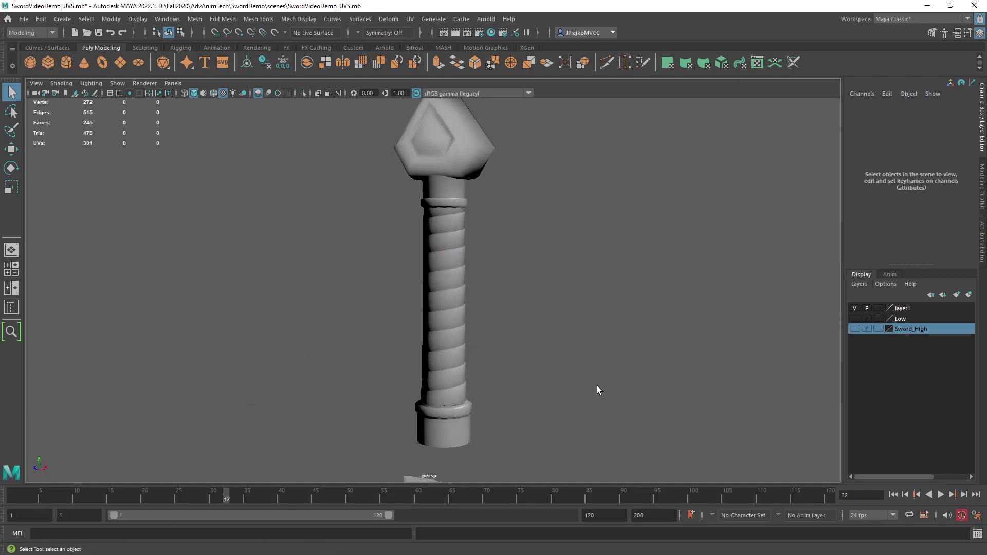
{"action": "left_click_drag", "start_coordinate": [597, 385], "coordinate": [477, 353], "text": "alt"}
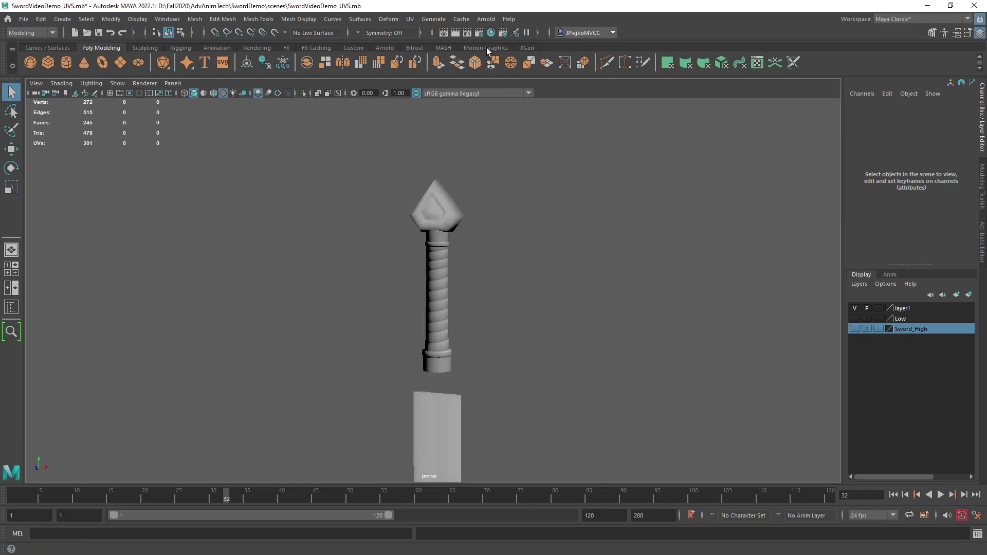
- Inspect the image name and color space options of the Handle_normals.png file node in the swordDemoMat shader network
{"action": "left_click", "coordinate": [489, 33]}
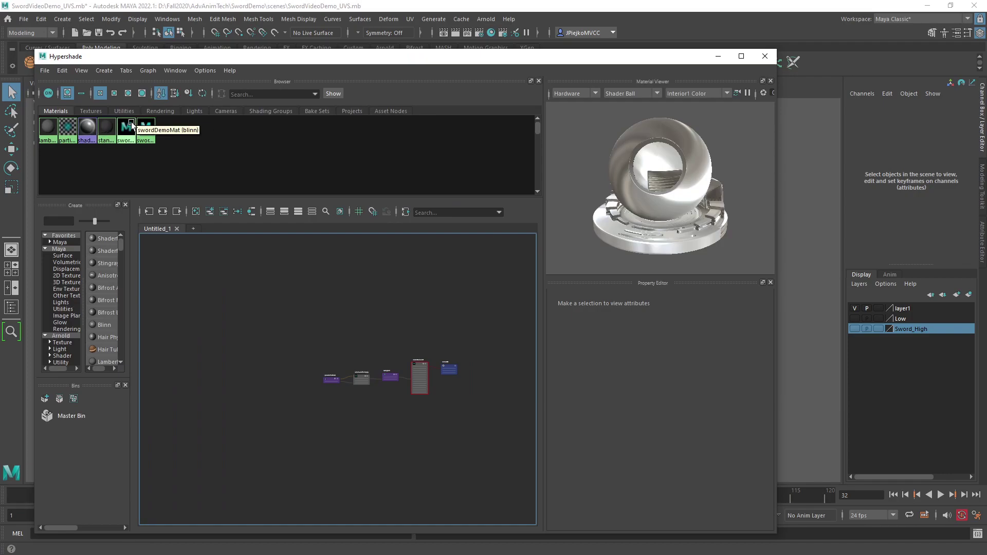
{"action": "left_click", "coordinate": [267, 395]}
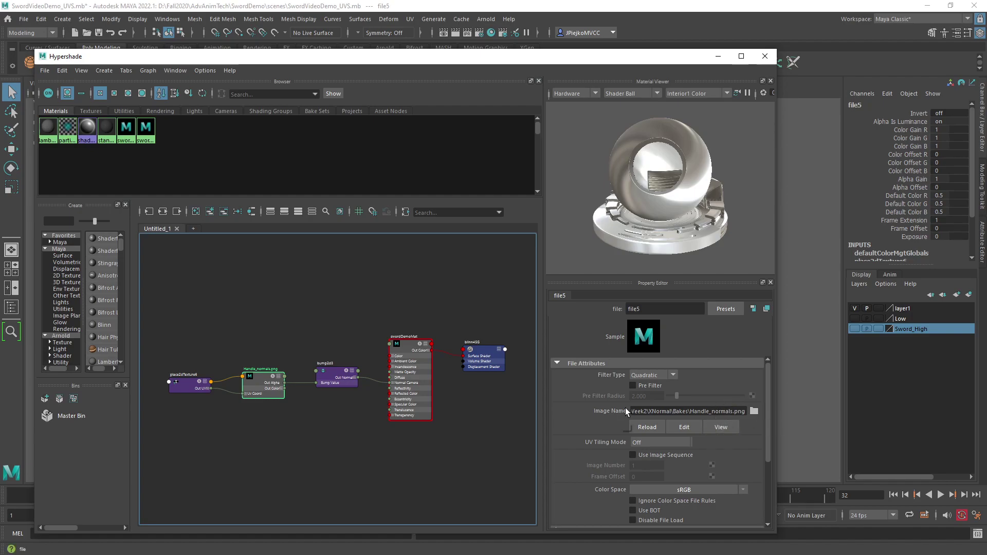
{"action": "double_click", "coordinate": [716, 411]}
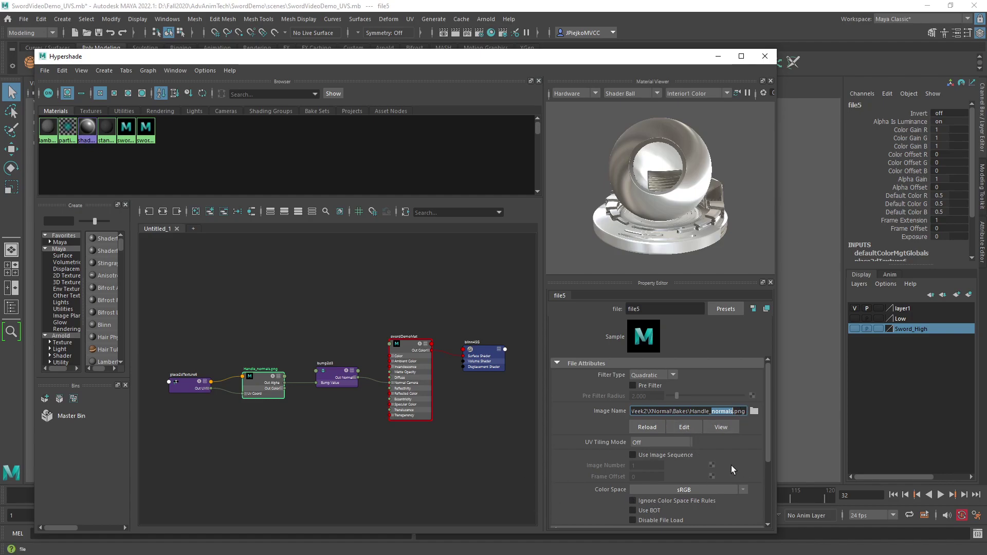
{"action": "left_click", "coordinate": [661, 431]}
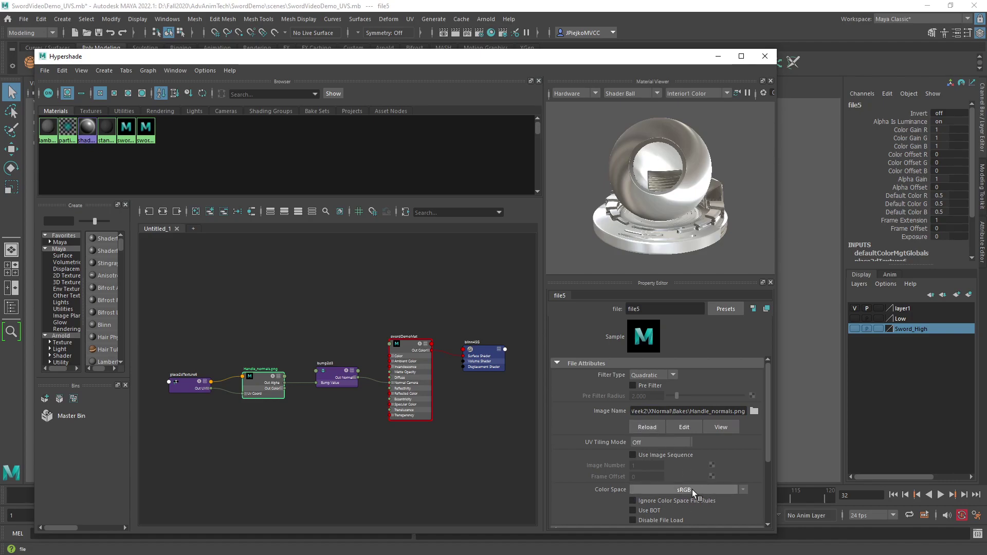
{"action": "left_click", "coordinate": [739, 489]}
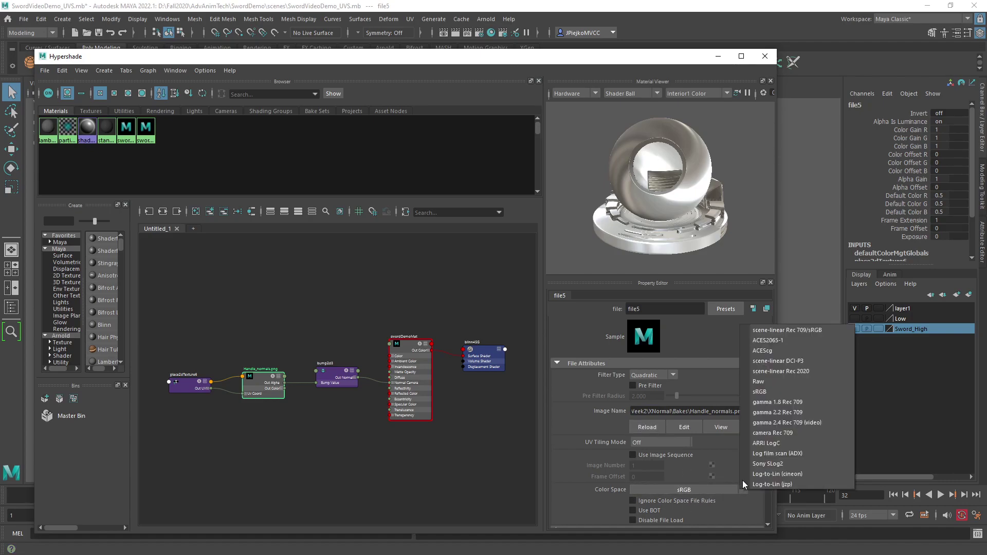
{"action": "left_click", "coordinate": [723, 457]}
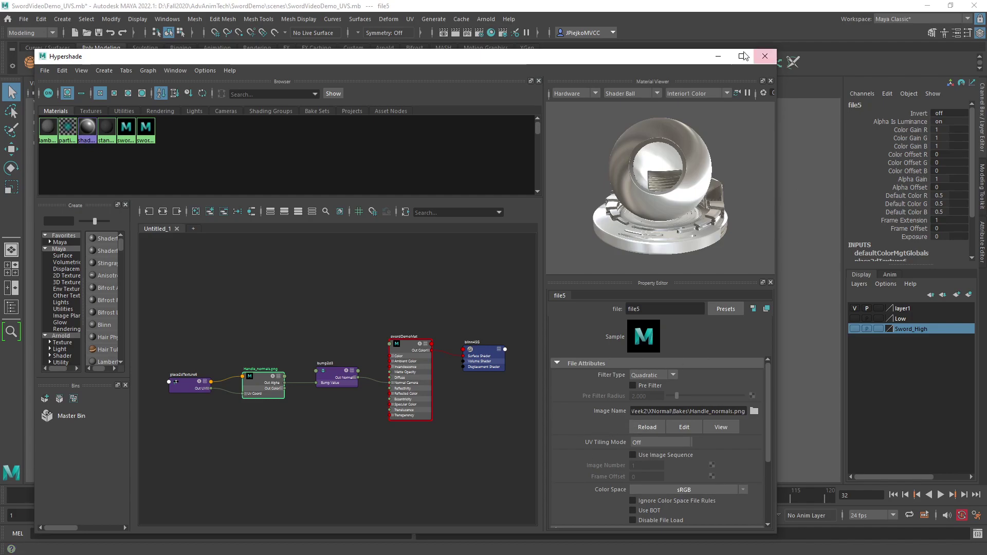
{"action": "left_click", "coordinate": [718, 56]}
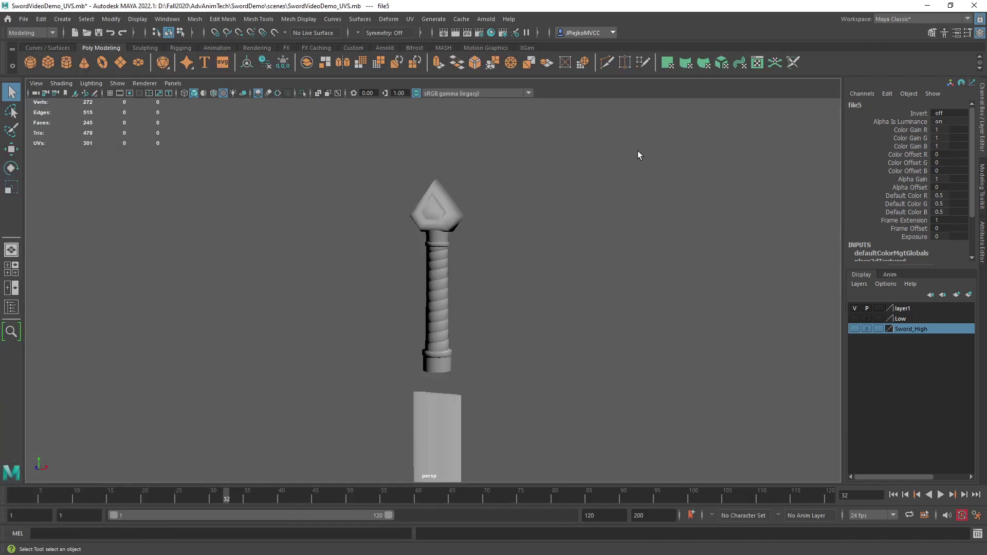
- Add an input color space rule named "normal" in the Color Management preferences
{"action": "left_click", "coordinate": [977, 516]}
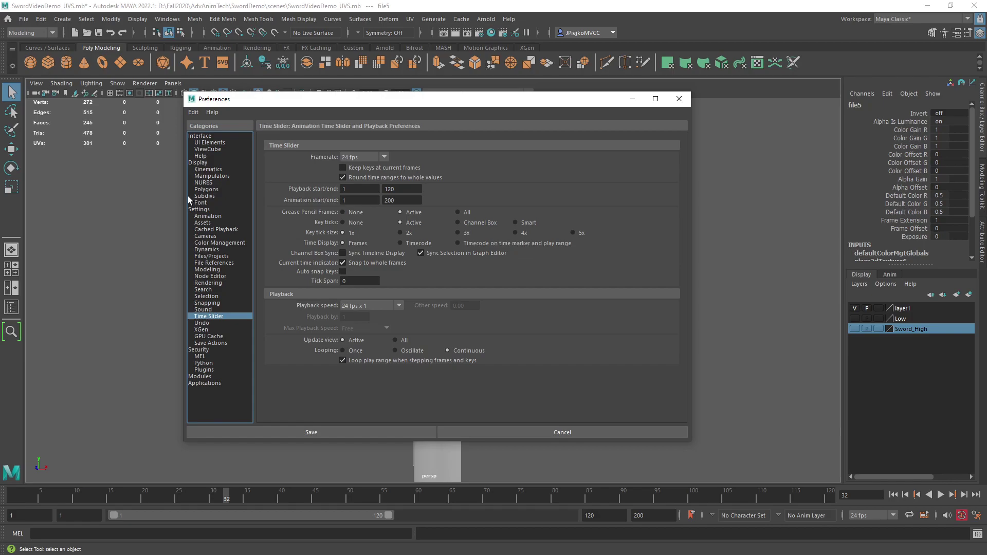
{"action": "left_click_drag", "start_coordinate": [326, 104], "coordinate": [349, 115]}
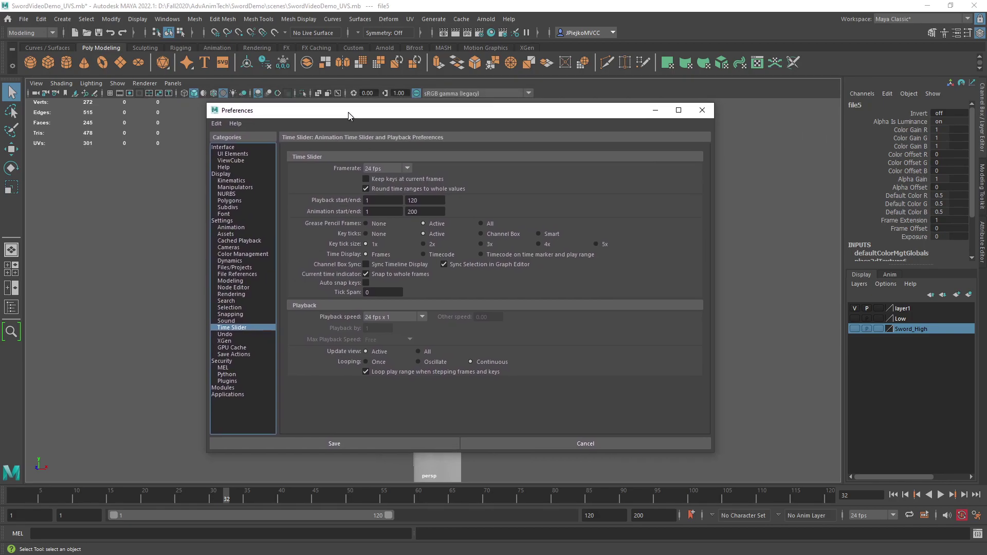
{"action": "left_click", "coordinate": [247, 253]}
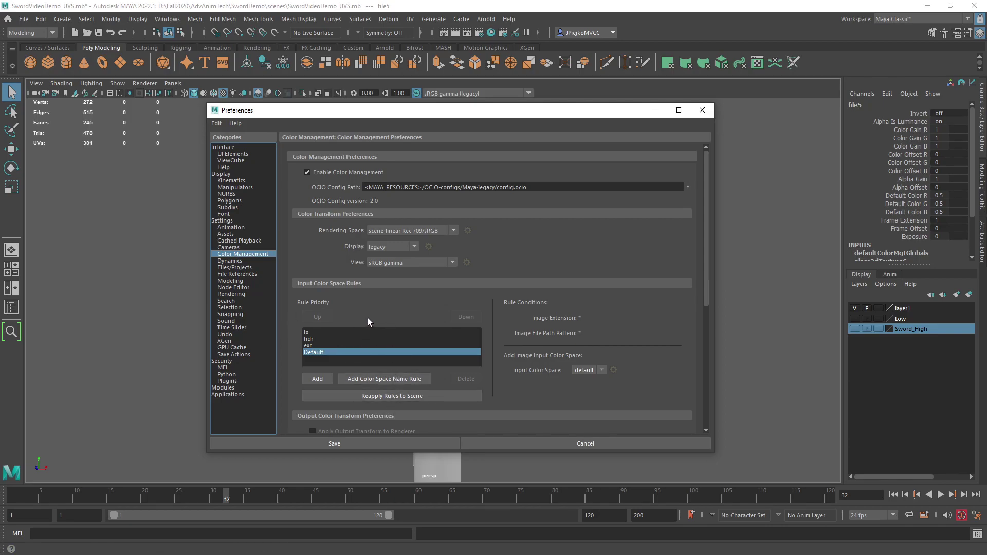
{"action": "left_click", "coordinate": [327, 378]}
{"action": "type", "text": "normal"}
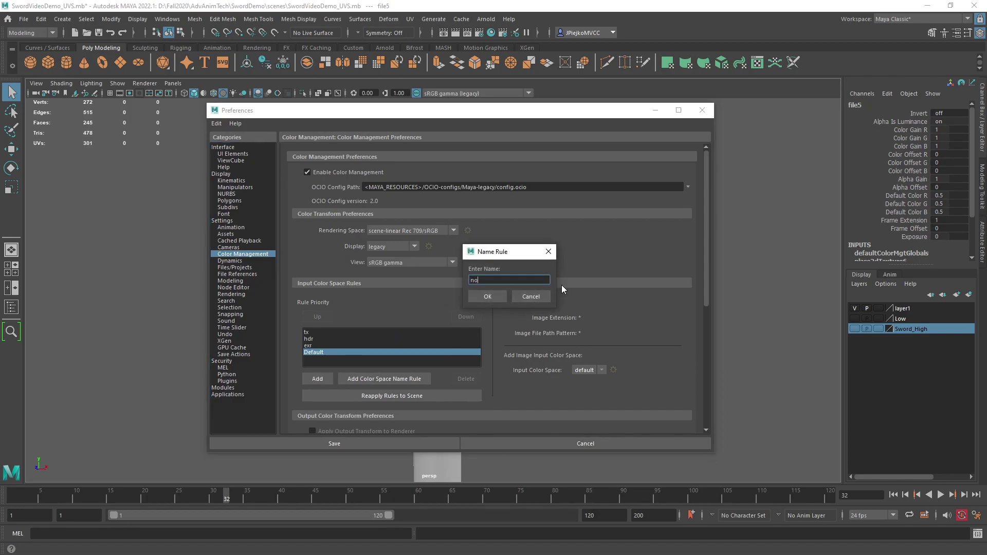
{"action": "left_click", "coordinate": [486, 296]}
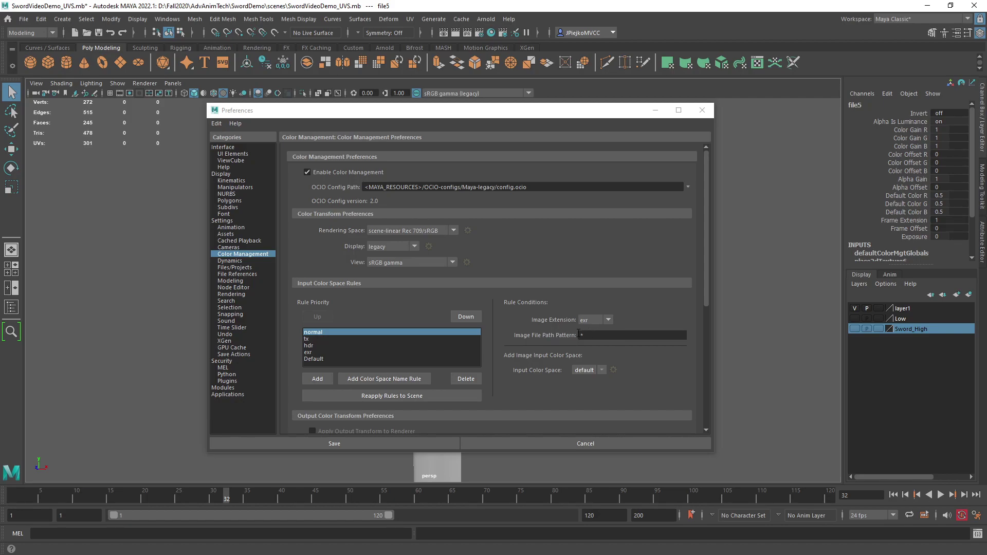
- Set the image extension condition of the "normal" rule to * so it matches every file type
{"action": "left_click", "coordinate": [608, 321]}
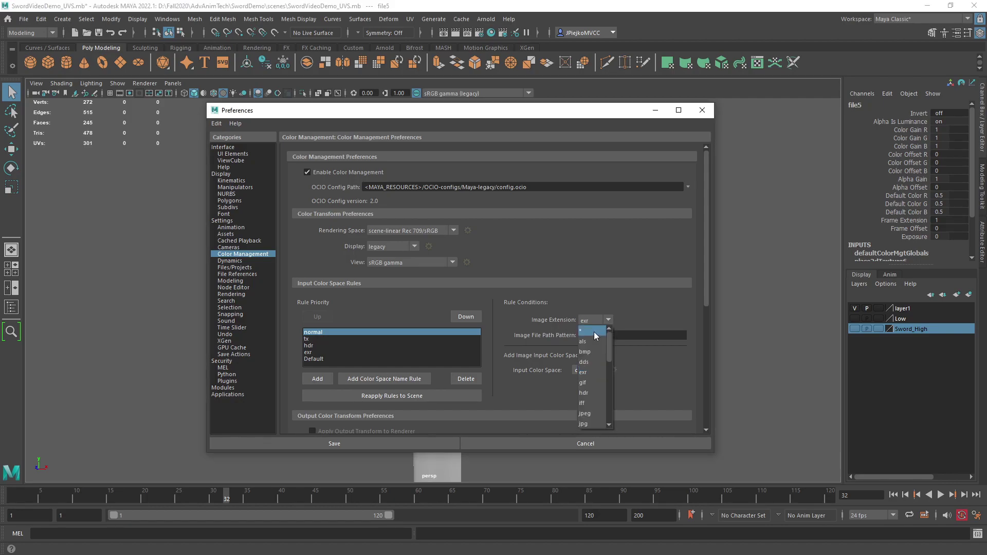
{"action": "left_click", "coordinate": [591, 330]}
{"action": "left_click", "coordinate": [609, 319]}
{"action": "left_click", "coordinate": [592, 331]}
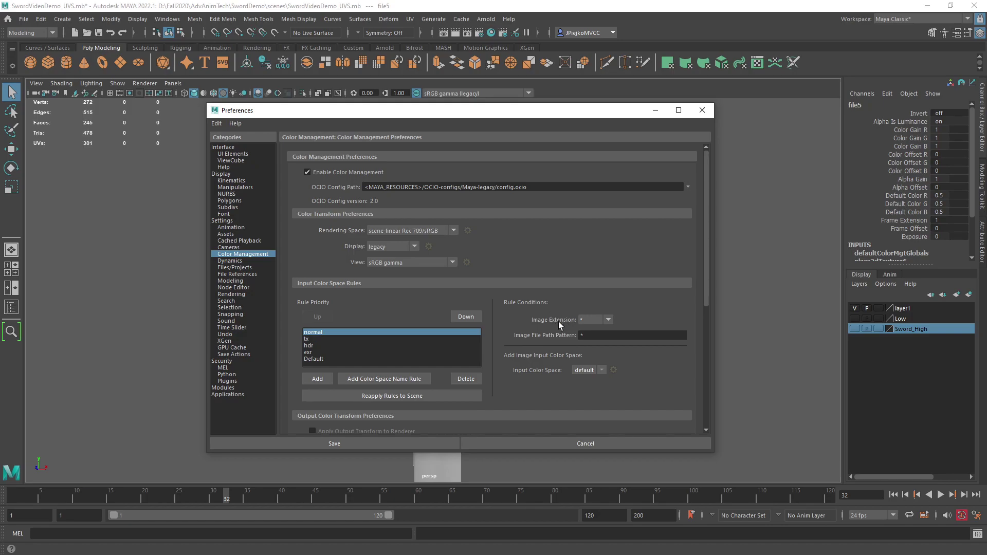
{"action": "left_click", "coordinate": [607, 320]}
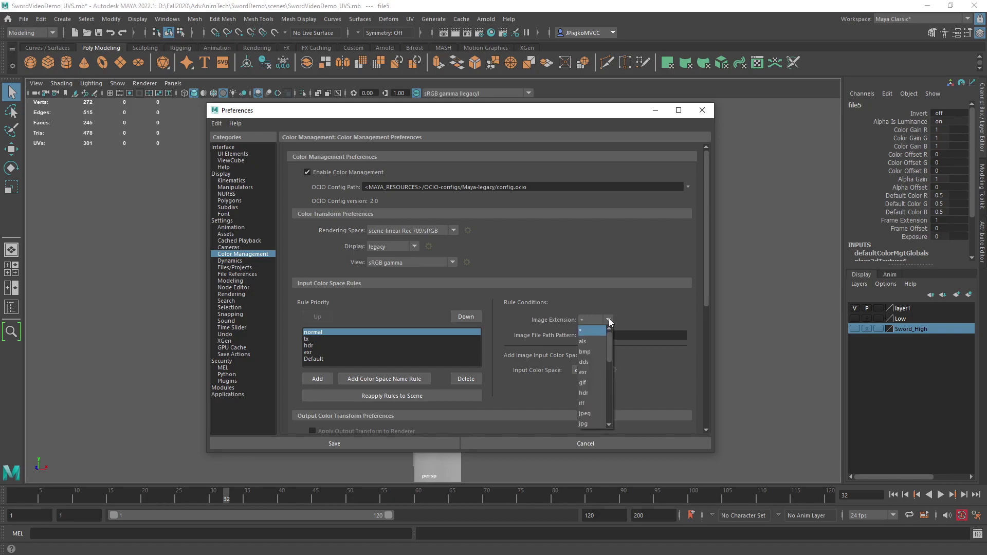
{"action": "left_click", "coordinate": [608, 318]}
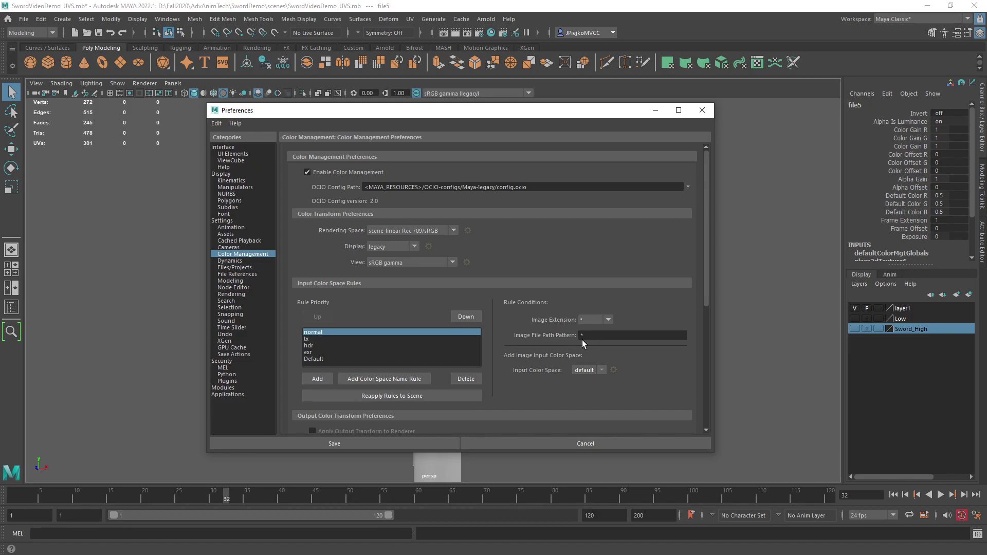
- Set the image file path pattern of the "normal" rule to *[nN]orm*
{"action": "double_click", "coordinate": [612, 336]}
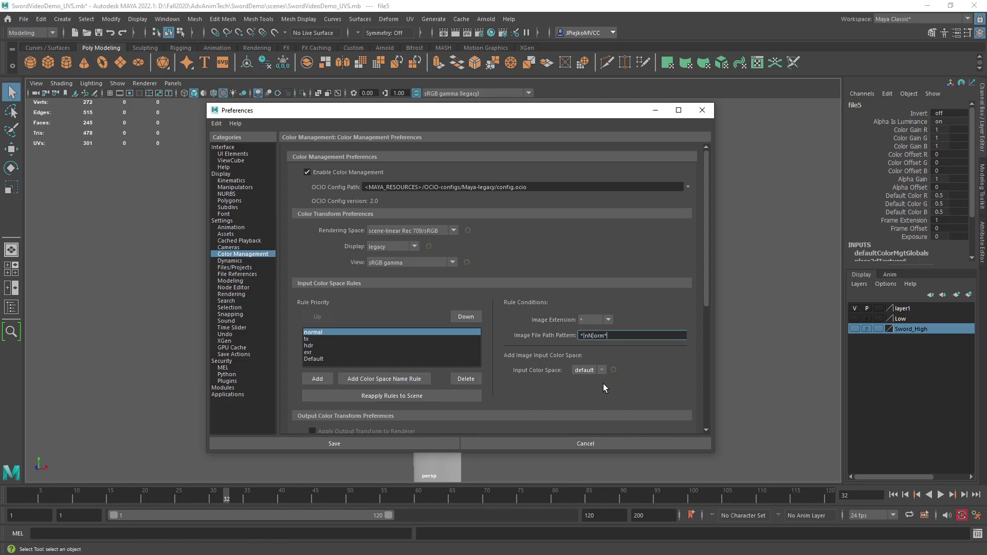
{"action": "left_click", "coordinate": [582, 335]}
{"action": "left_click_drag", "start_coordinate": [580, 335], "coordinate": [583, 335]}
{"action": "left_click_drag", "start_coordinate": [605, 335], "coordinate": [622, 335]}
{"action": "left_click", "coordinate": [633, 337]}
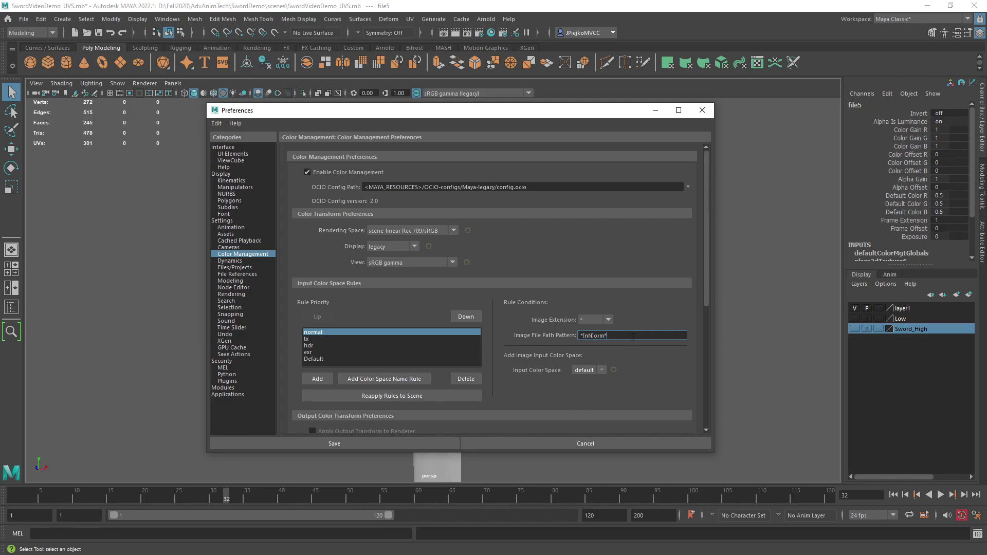
{"action": "left_click", "coordinate": [587, 336]}
- Set the "normal" rule's input color space to Raw and save the preferences with the rules reapplied to the scene
{"action": "left_click", "coordinate": [601, 369]}
{"action": "left_click", "coordinate": [643, 425]}
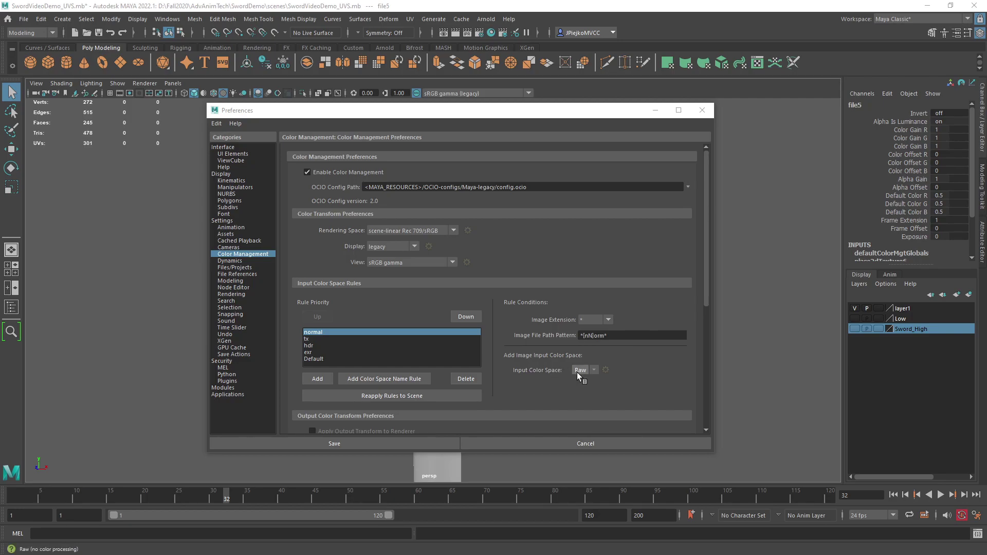
{"action": "left_click", "coordinate": [451, 397]}
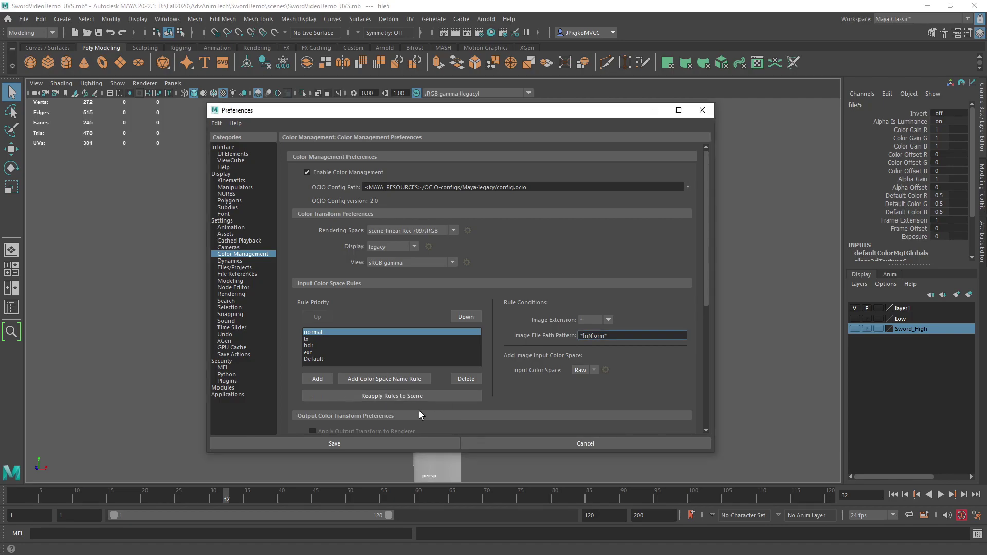
{"action": "left_click", "coordinate": [368, 442]}
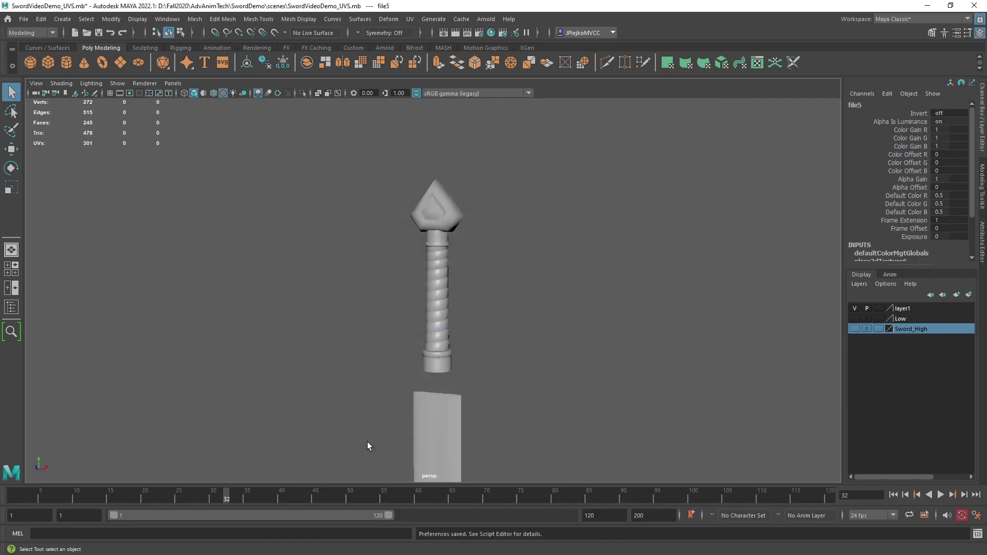
- Examine the sword handle's normal-mapped shading up close after the color space change
{"action": "left_click", "coordinate": [436, 279]}
{"action": "left_click", "coordinate": [460, 316]}
{"action": "scroll", "coordinate": [650, 357], "scroll_direction": "up", "scroll_amount": 5}
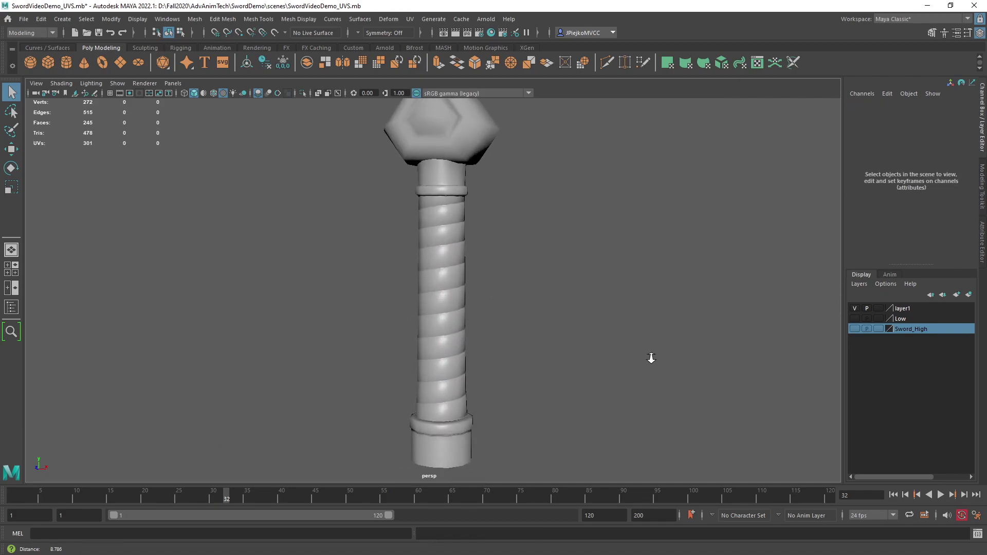
{"action": "scroll", "coordinate": [439, 331], "scroll_direction": "up", "scroll_amount": 5}
{"action": "left_click_drag", "start_coordinate": [439, 331], "coordinate": [449, 298], "text": "alt"}
{"action": "right_click_drag", "start_coordinate": [450, 299], "coordinate": [348, 341], "text": "alt"}
{"action": "scroll", "coordinate": [348, 341], "scroll_direction": "up", "scroll_amount": 5}
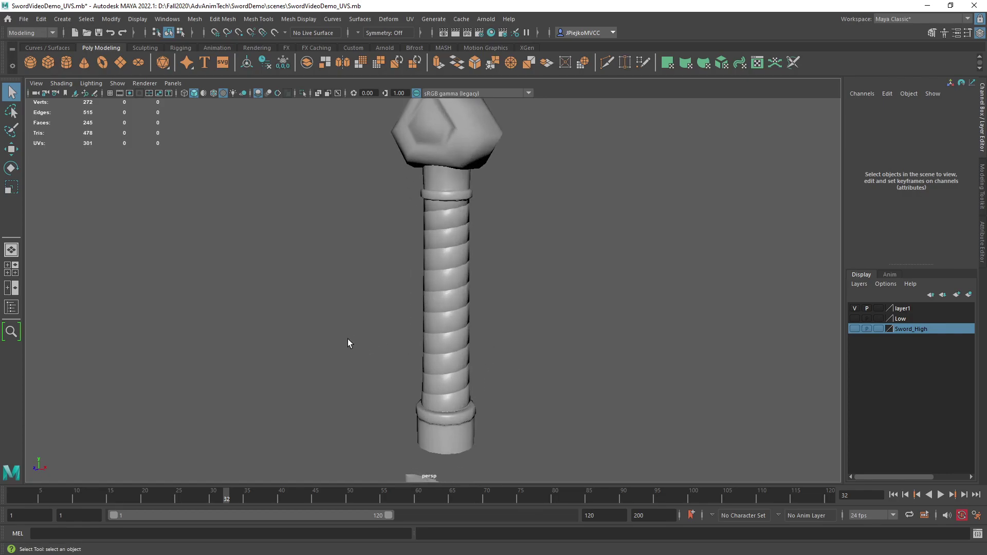
- Check the color space of the Handle_normals.png file node in the swordDemoMat network and reload its image
{"action": "left_click", "coordinate": [489, 33]}
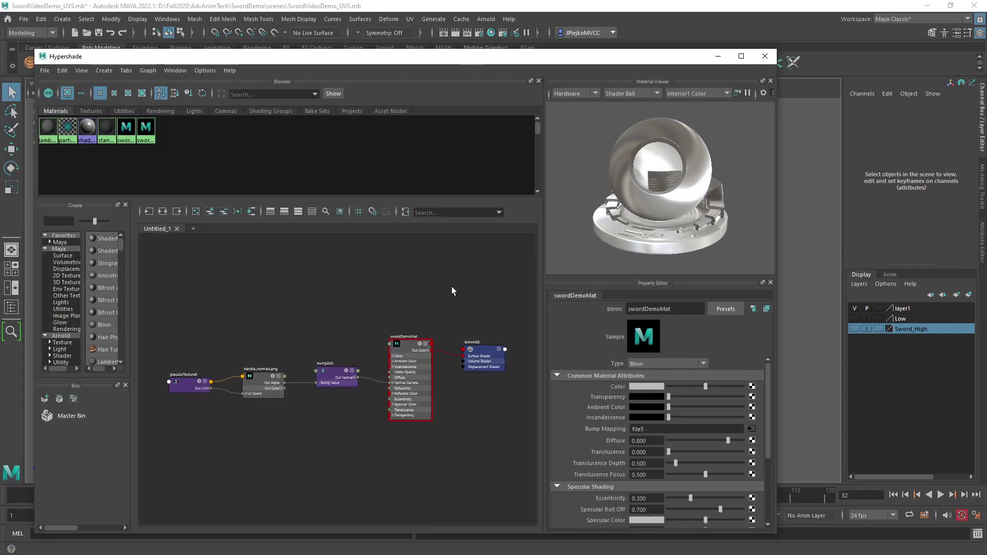
{"action": "left_click", "coordinate": [265, 386]}
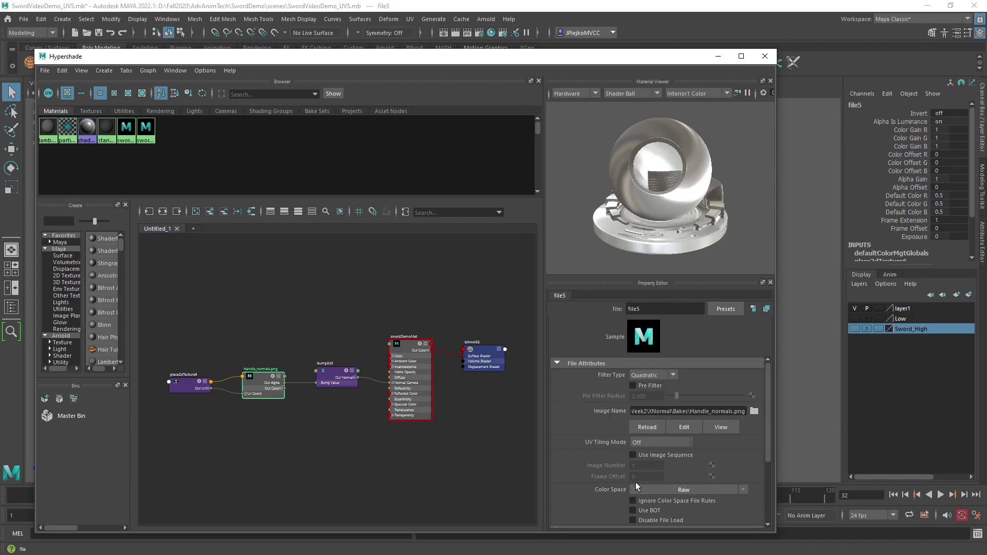
{"action": "left_click", "coordinate": [643, 426]}
- Graph the swordMaterial1 network, reload the sword_normals.png image on its file node, and close Hypershade
{"action": "left_click", "coordinate": [147, 133]}
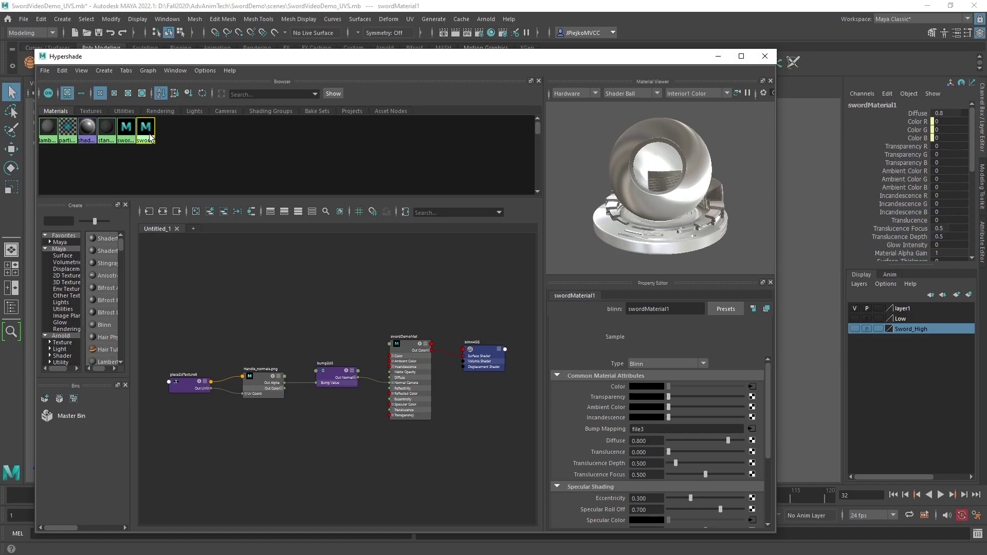
{"action": "key", "text": "3"}
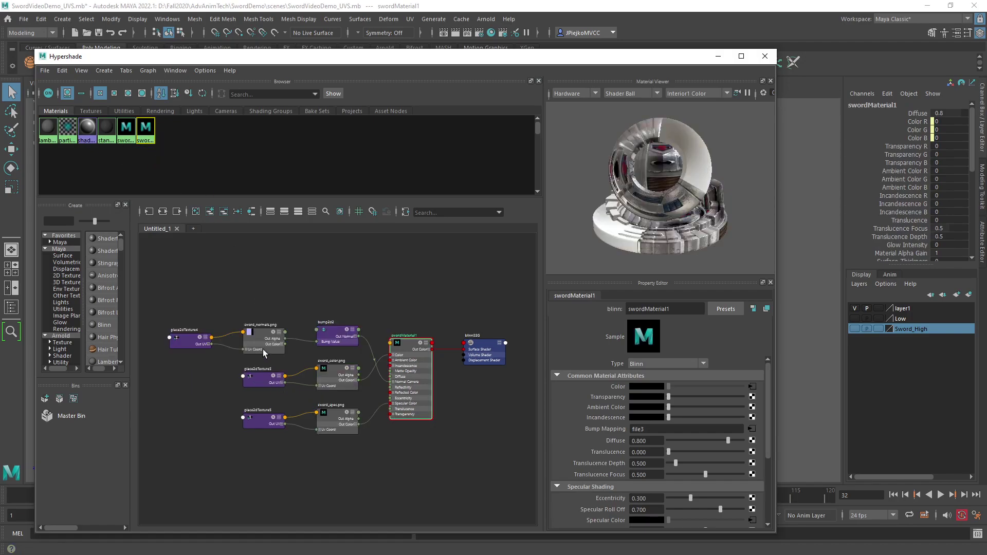
{"action": "scroll", "coordinate": [267, 384], "scroll_direction": "up", "scroll_amount": 4}
{"action": "left_click", "coordinate": [259, 321]}
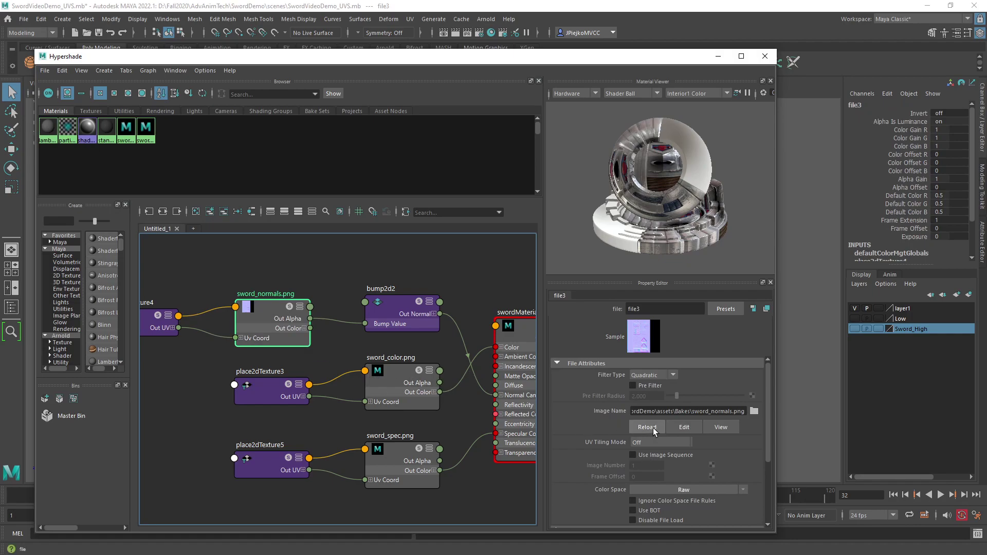
{"action": "left_click", "coordinate": [654, 429]}
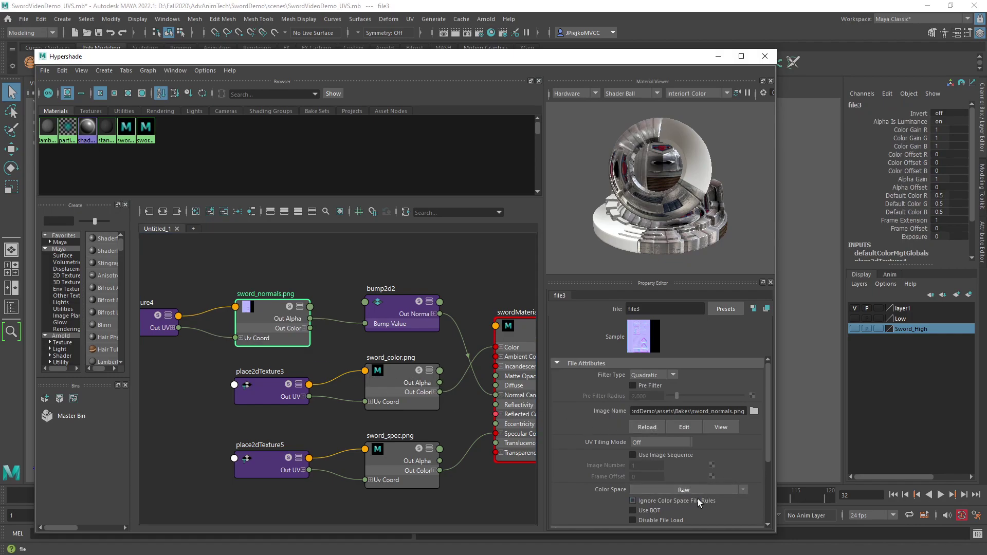
{"action": "left_click", "coordinate": [765, 57]}
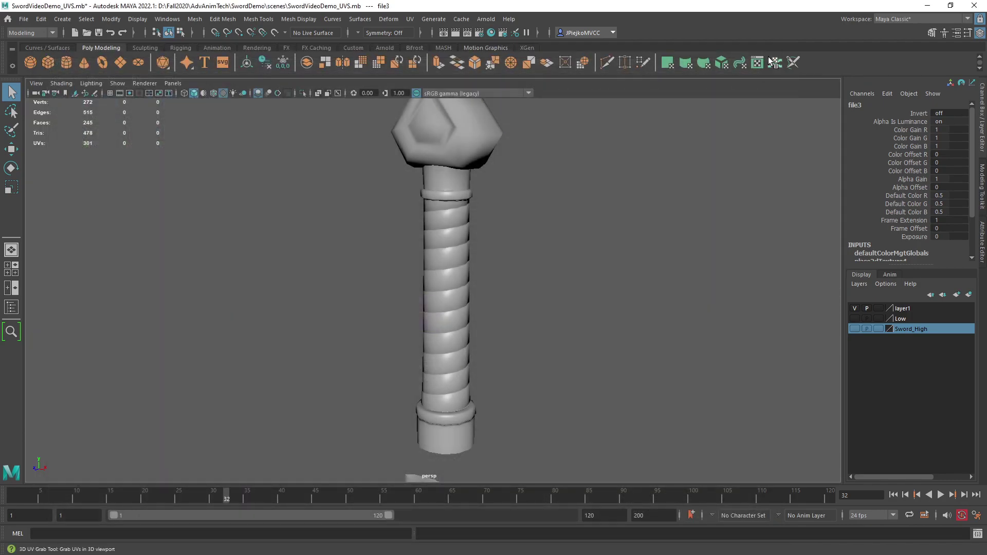